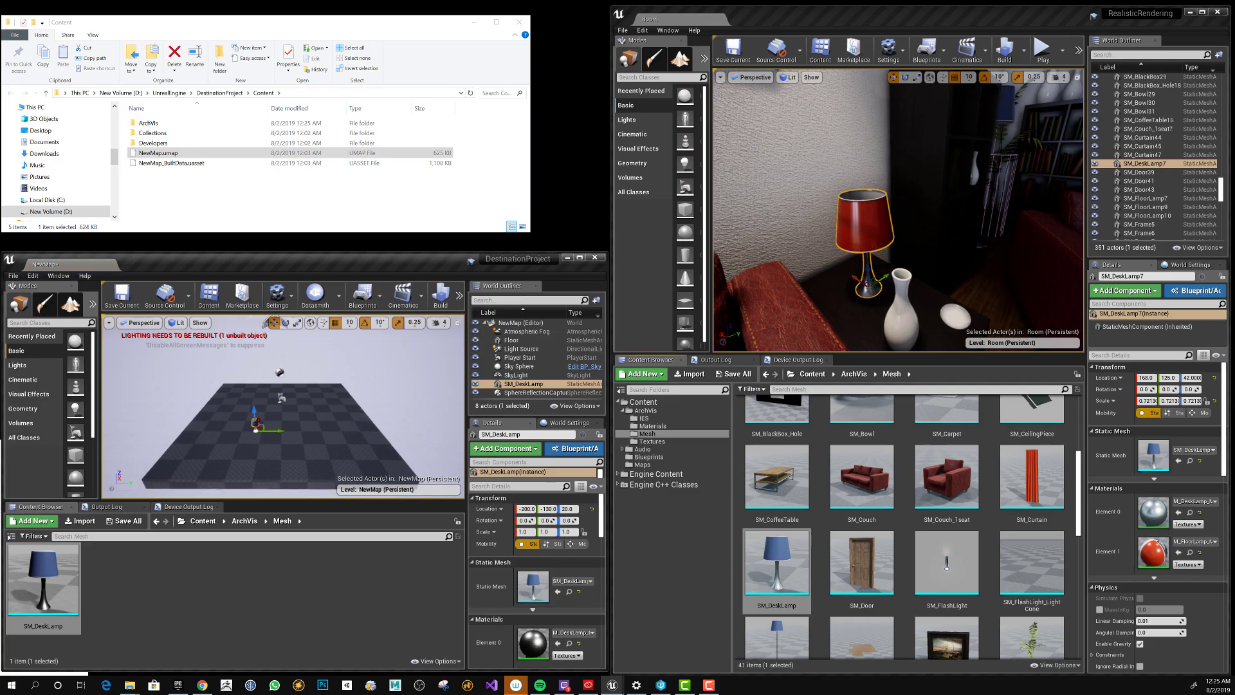
Examine the migrated desk lamp up close and from a distance in the DestinationProject viewport
{"action": "key", "text": "w"}
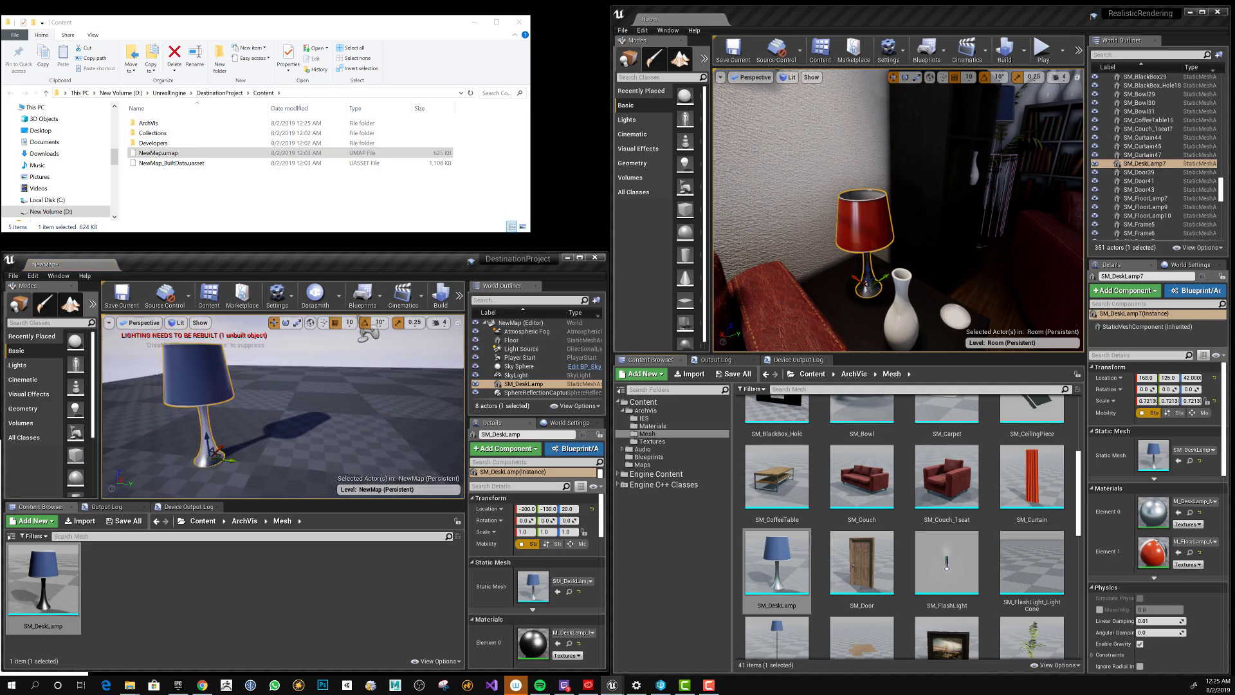
{"action": "key", "text": "s"}
{"action": "key", "text": "w"}
{"action": "key", "text": "s"}
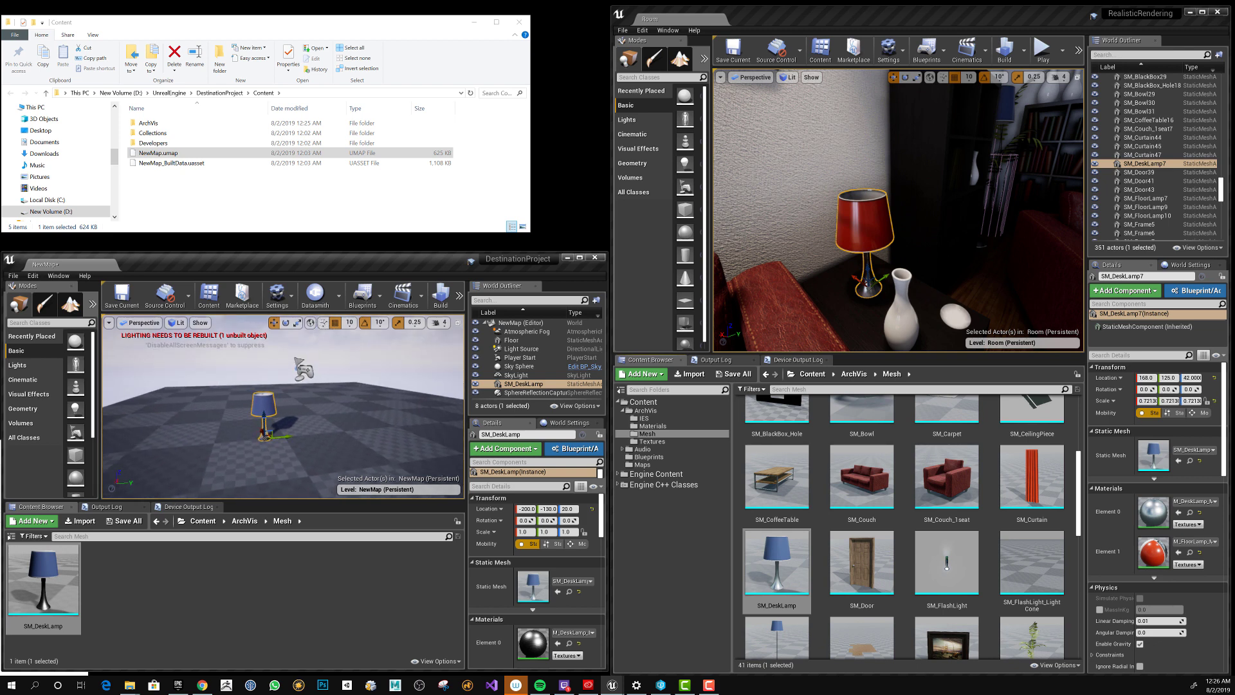
{"action": "key", "text": "w"}
{"action": "key", "text": "s"}
{"action": "key", "text": "w"}
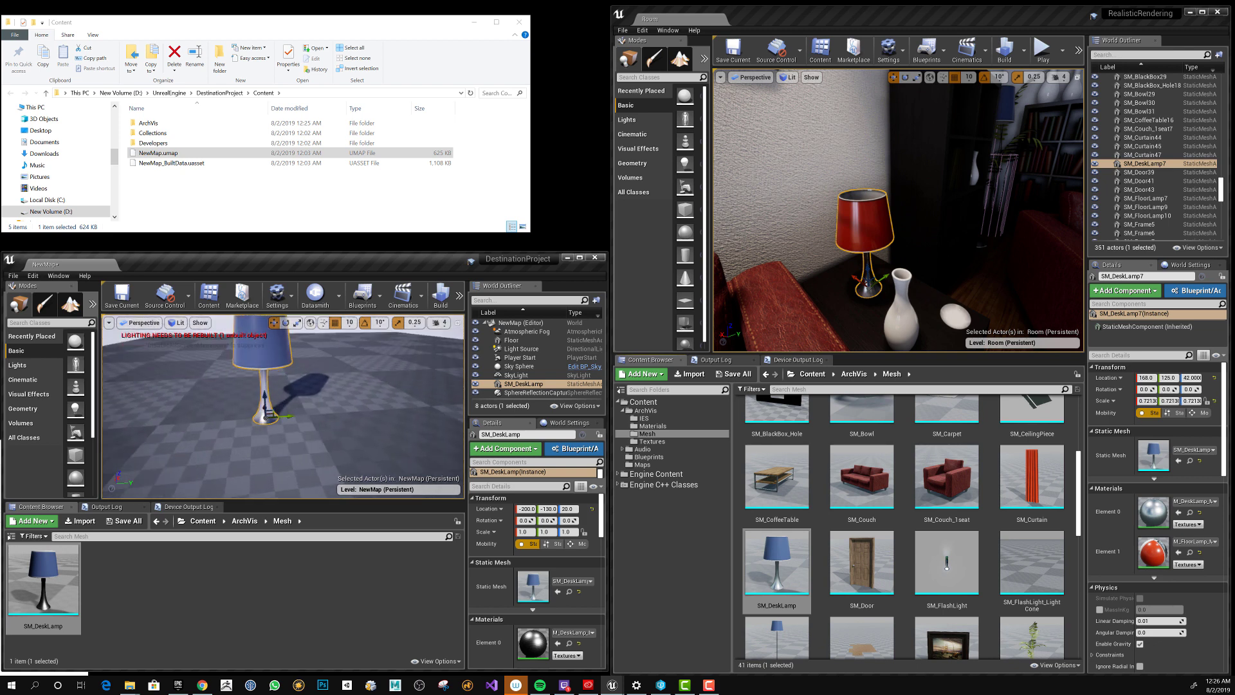
{"action": "key", "text": "s"}
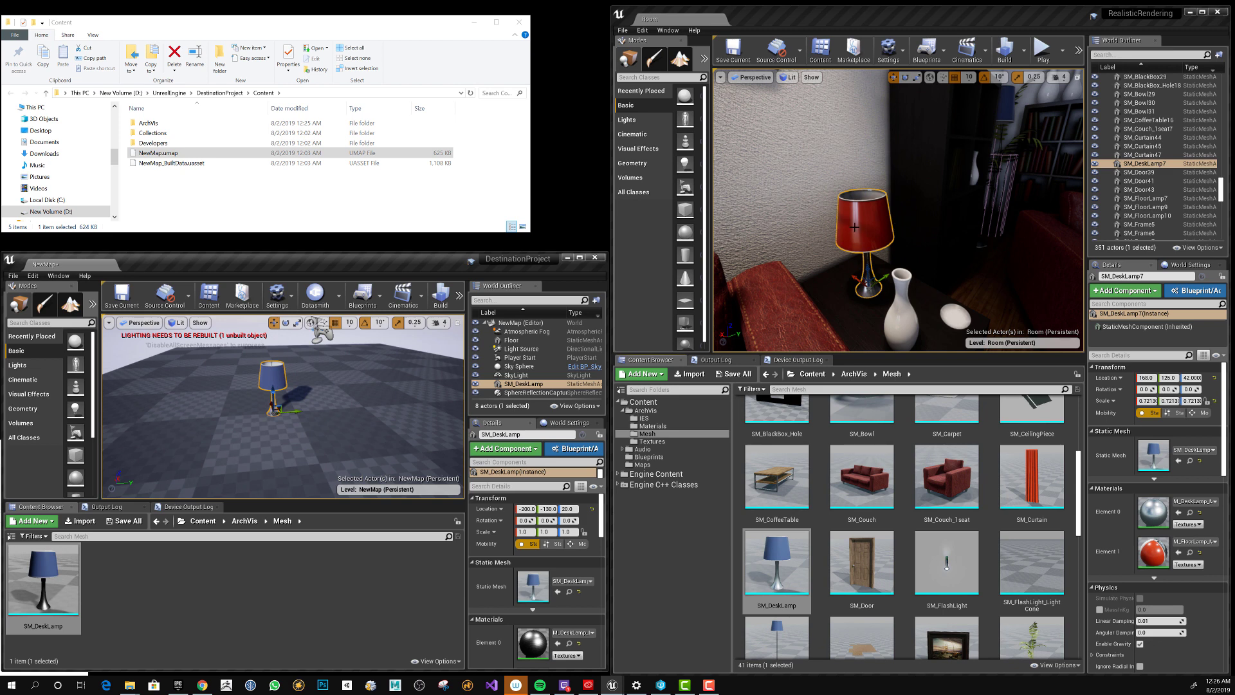
{"action": "right_click_drag", "start_coordinate": [855, 227], "coordinate": [854, 227]}
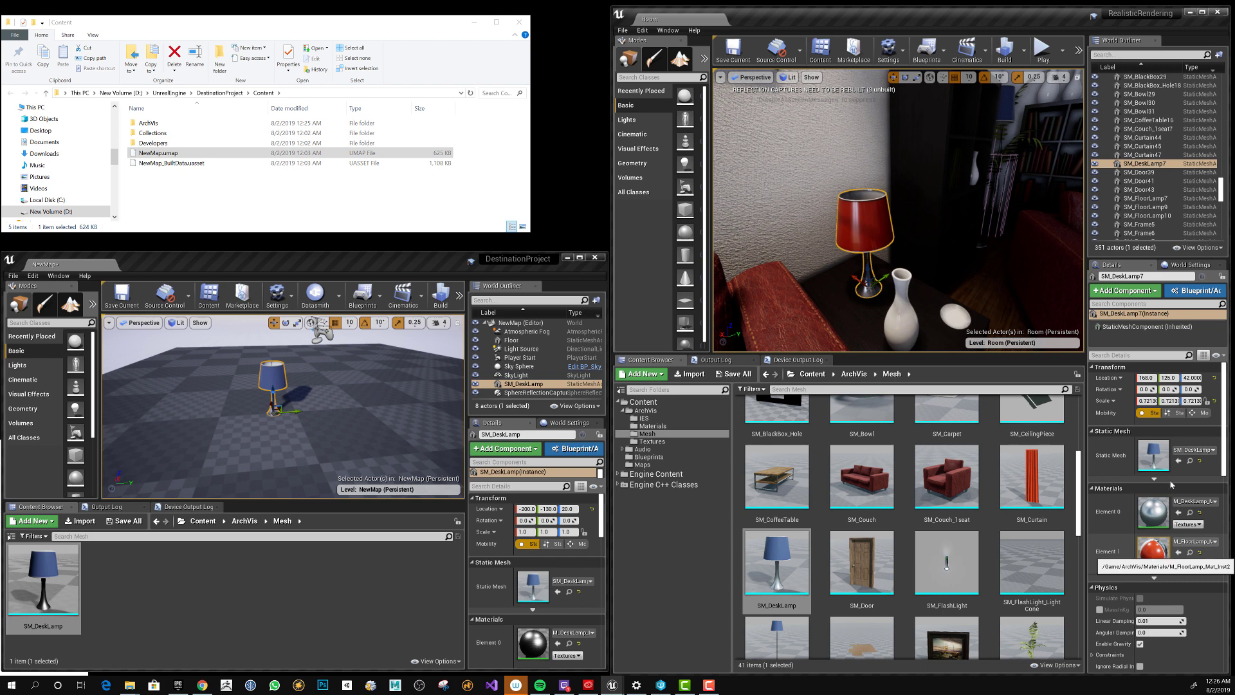
Inspect the source SM_DeskLamp static mesh's default material slots against the red lamp's materials, closing the mesh editor when done
{"action": "double_click", "coordinate": [1158, 460]}
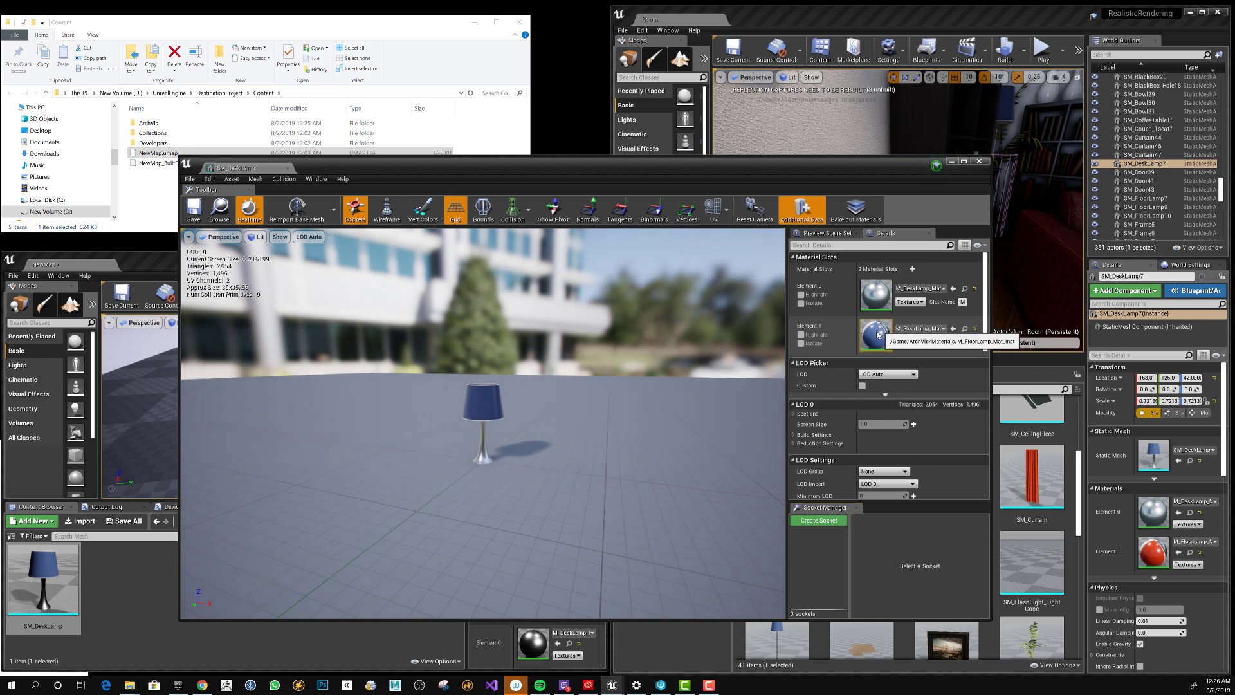
{"action": "left_click_drag", "start_coordinate": [709, 180], "coordinate": [494, 198]}
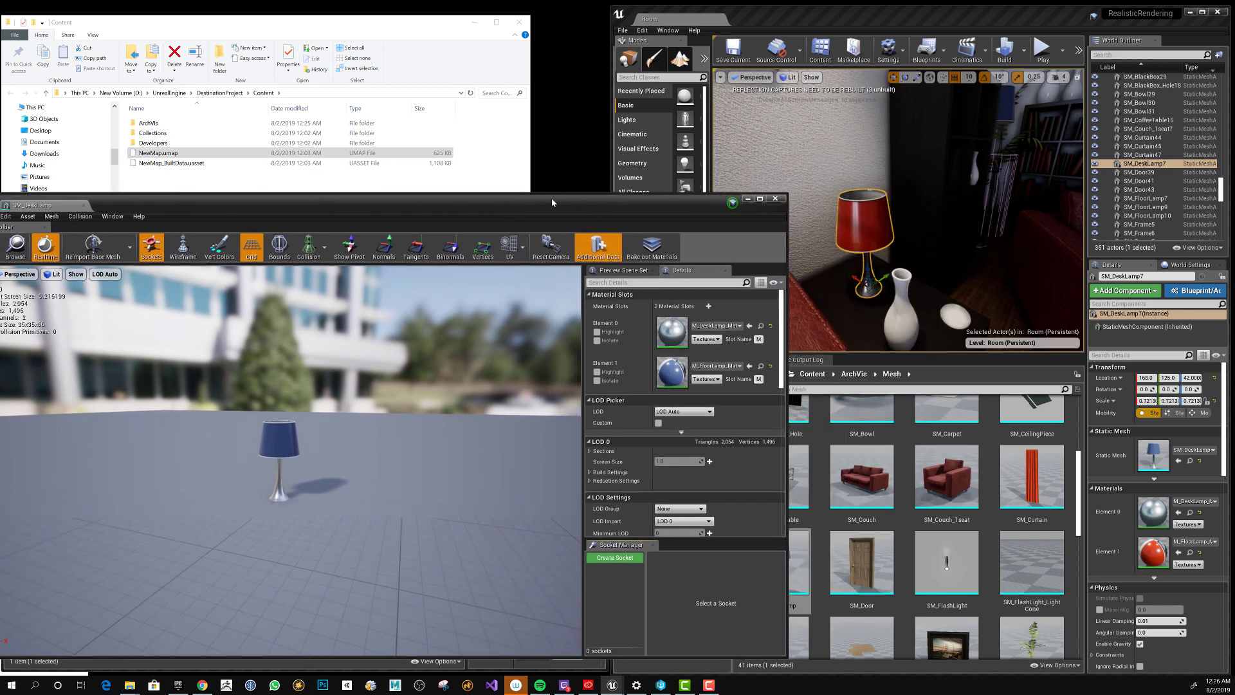
{"action": "left_click_drag", "start_coordinate": [696, 155], "coordinate": [771, 177]}
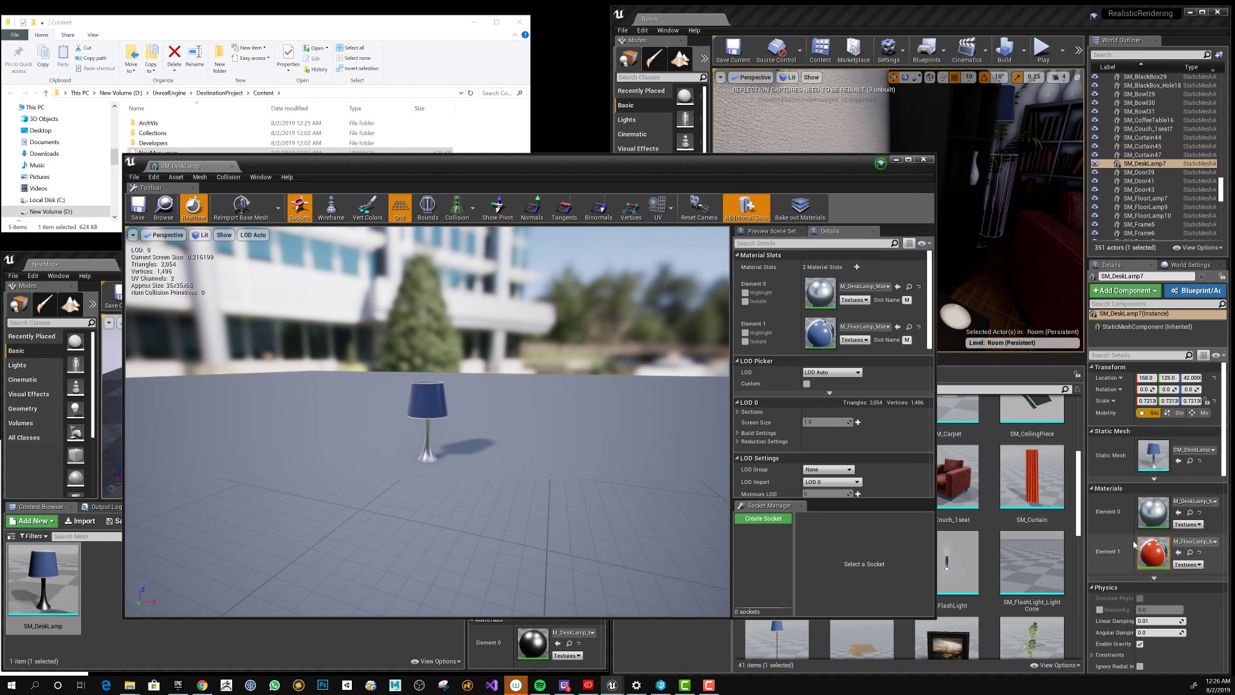
{"action": "left_click_drag", "start_coordinate": [936, 168], "coordinate": [608, 168]}
{"action": "left_click_drag", "start_coordinate": [505, 167], "coordinate": [534, 178]}
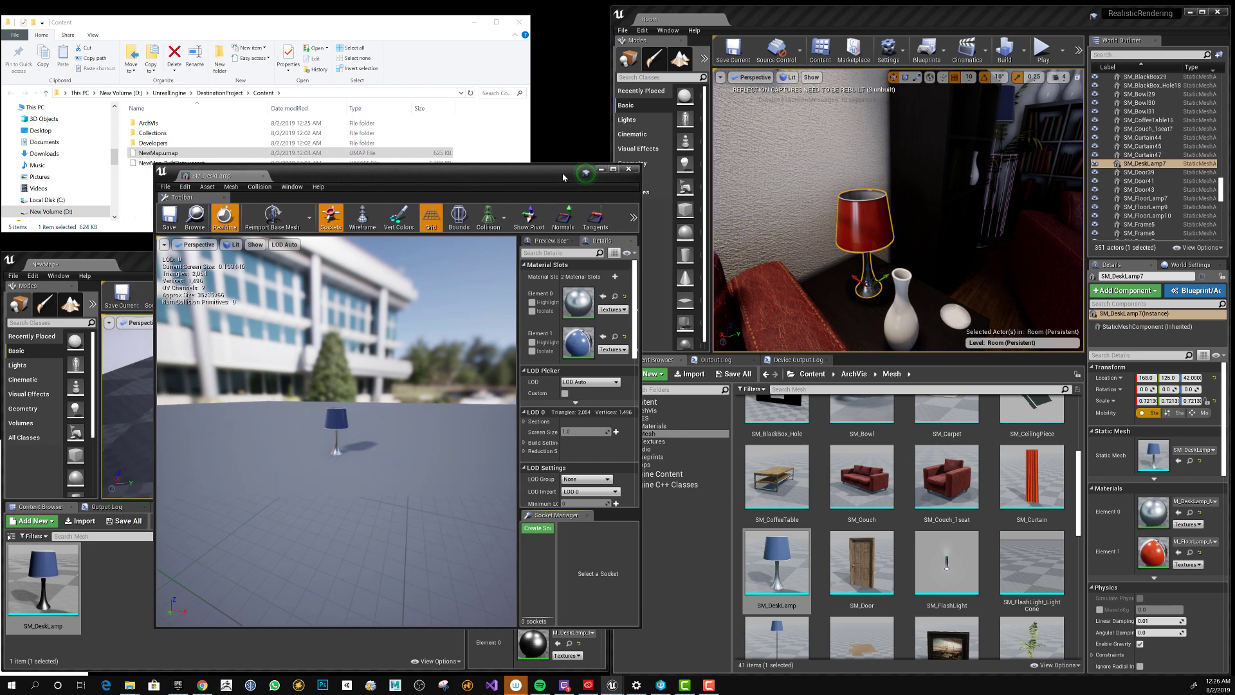
{"action": "left_click", "coordinate": [627, 169]}
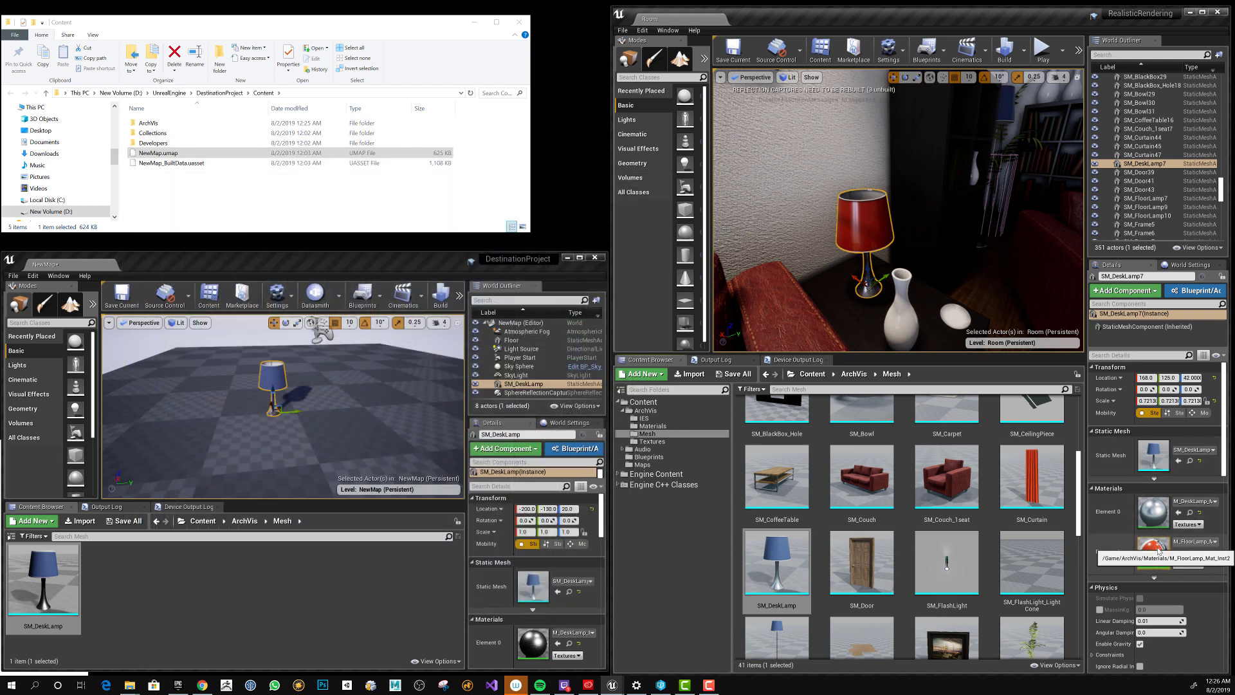
{"action": "double_click", "coordinate": [1153, 454]}
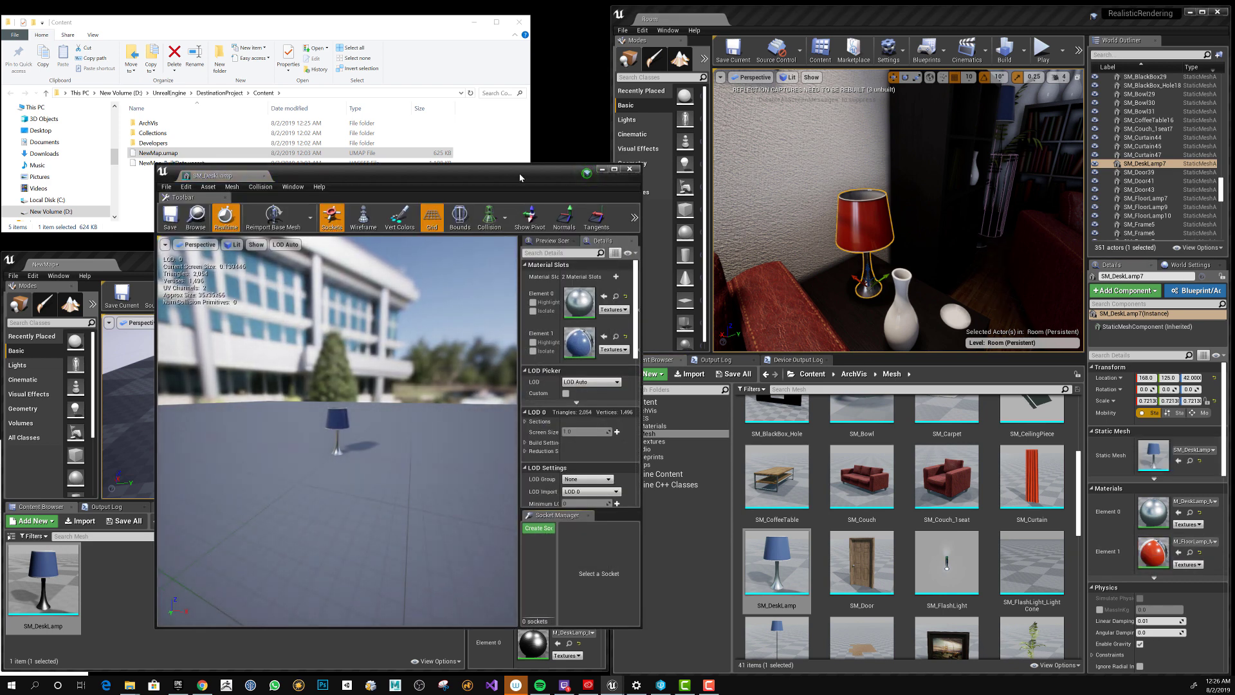
{"action": "left_click_drag", "start_coordinate": [587, 174], "coordinate": [526, 174]}
{"action": "left_click", "coordinate": [569, 170]}
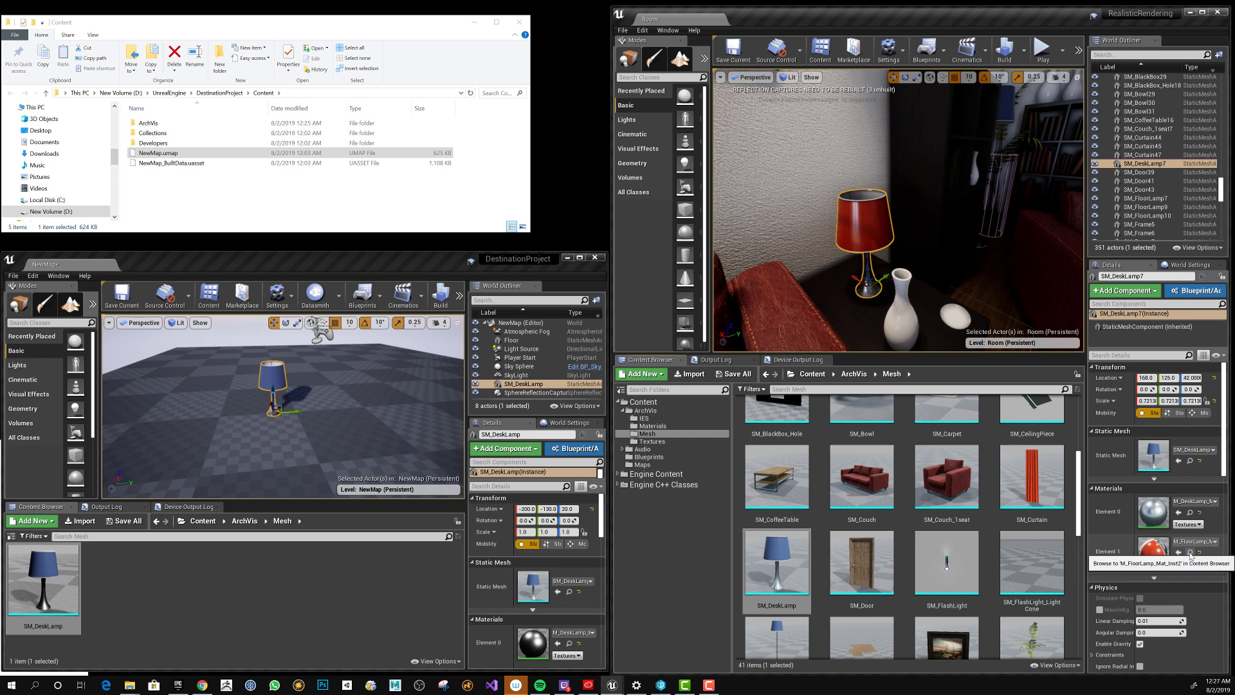
Migrate the red lamp's M_FloorLamp_Mat_Inst2 material and its dependencies to DestinationProject's Content folder, overwriting all existing assets
{"action": "left_click", "coordinate": [1191, 553]}
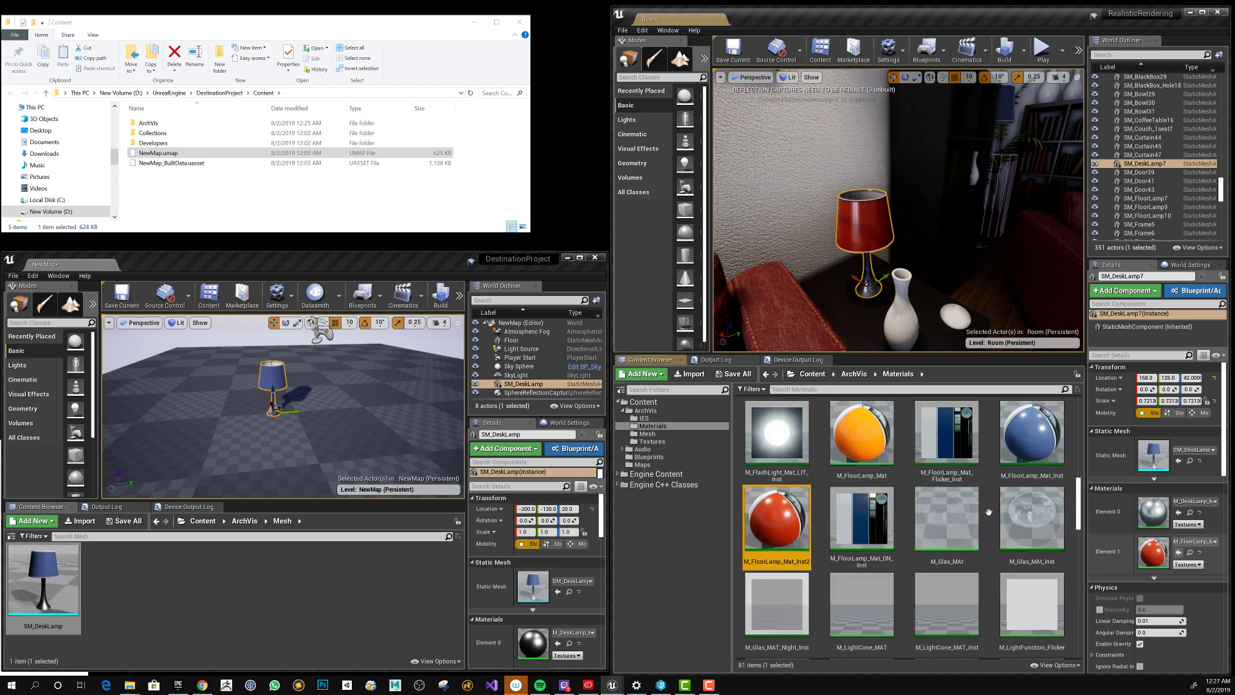
{"action": "right_click", "coordinate": [775, 515]}
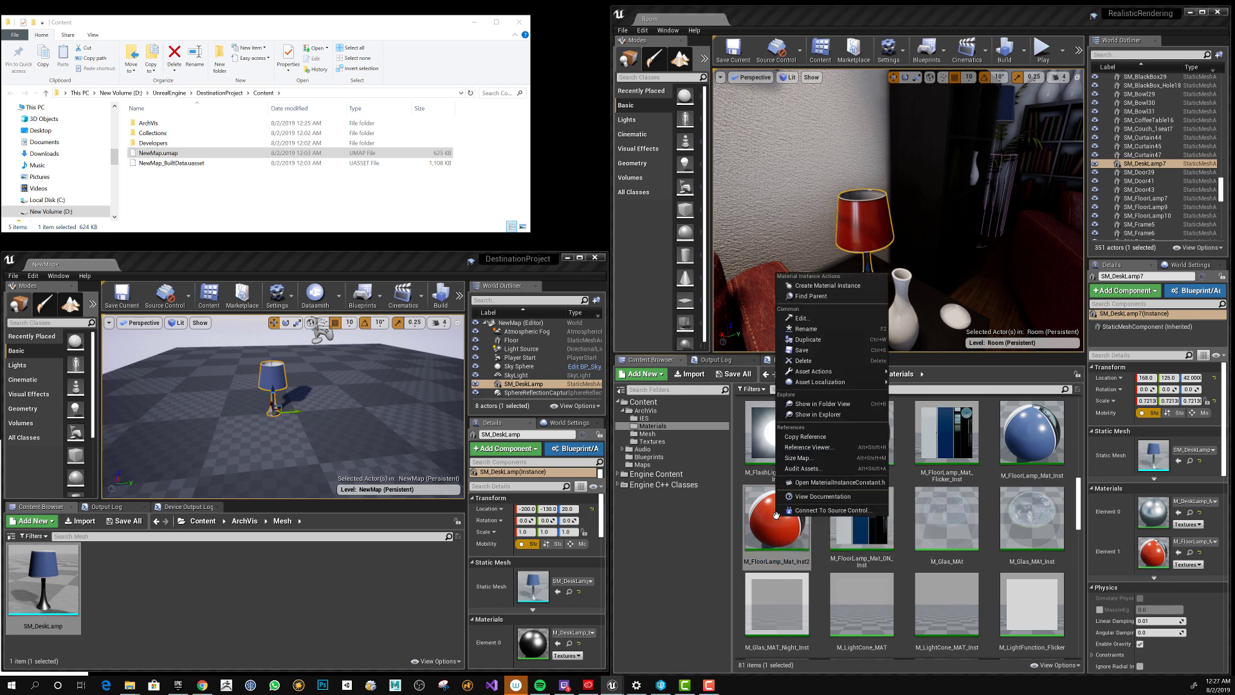
{"action": "mouse_move", "coordinate": [833, 371]}
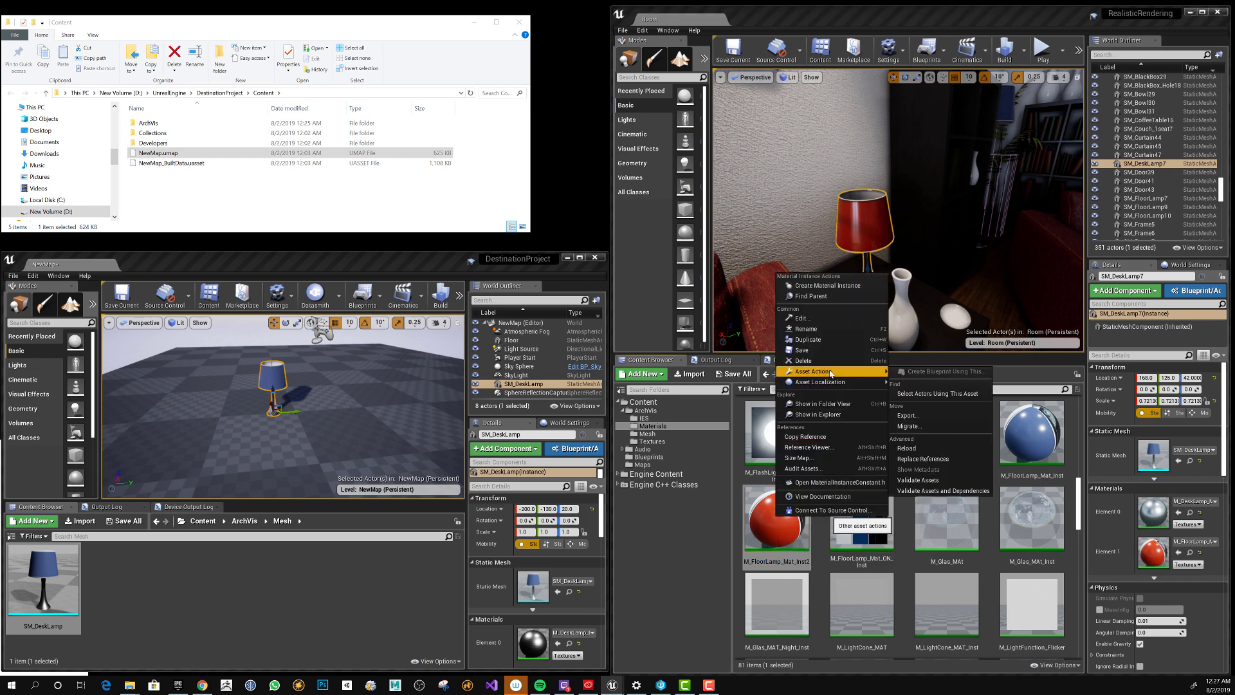
{"action": "left_click", "coordinate": [927, 427]}
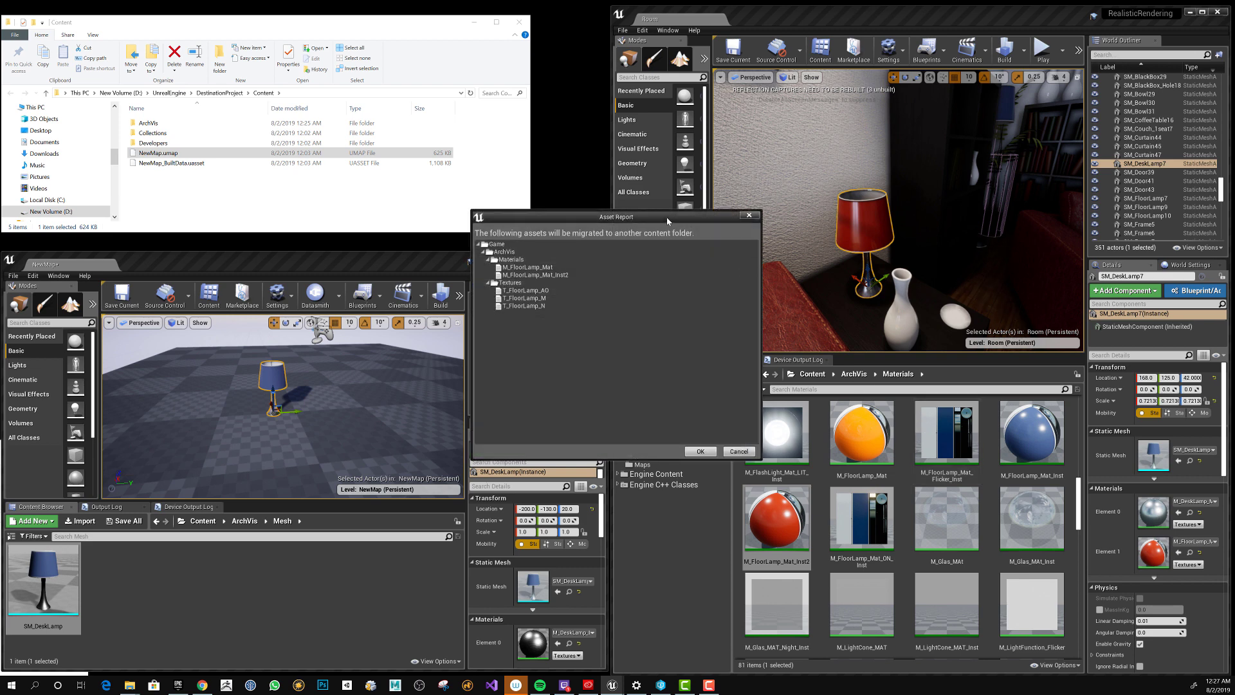
{"action": "left_click_drag", "start_coordinate": [667, 219], "coordinate": [468, 147]}
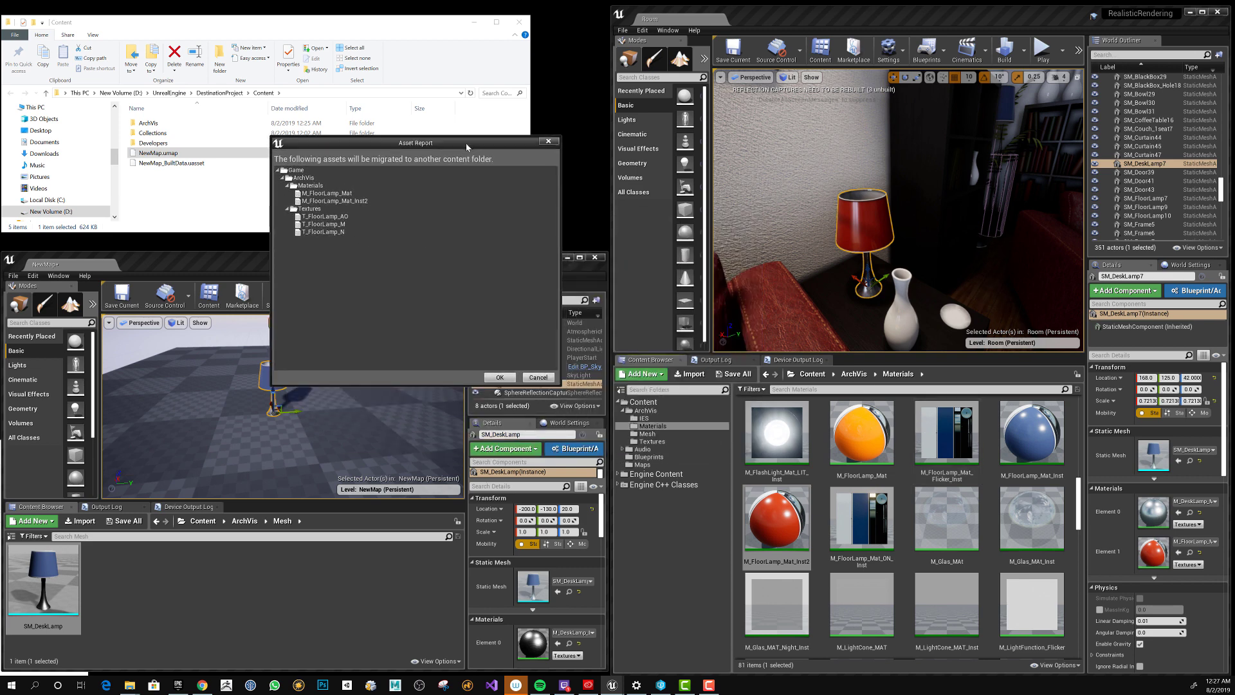
{"action": "left_click", "coordinate": [500, 378]}
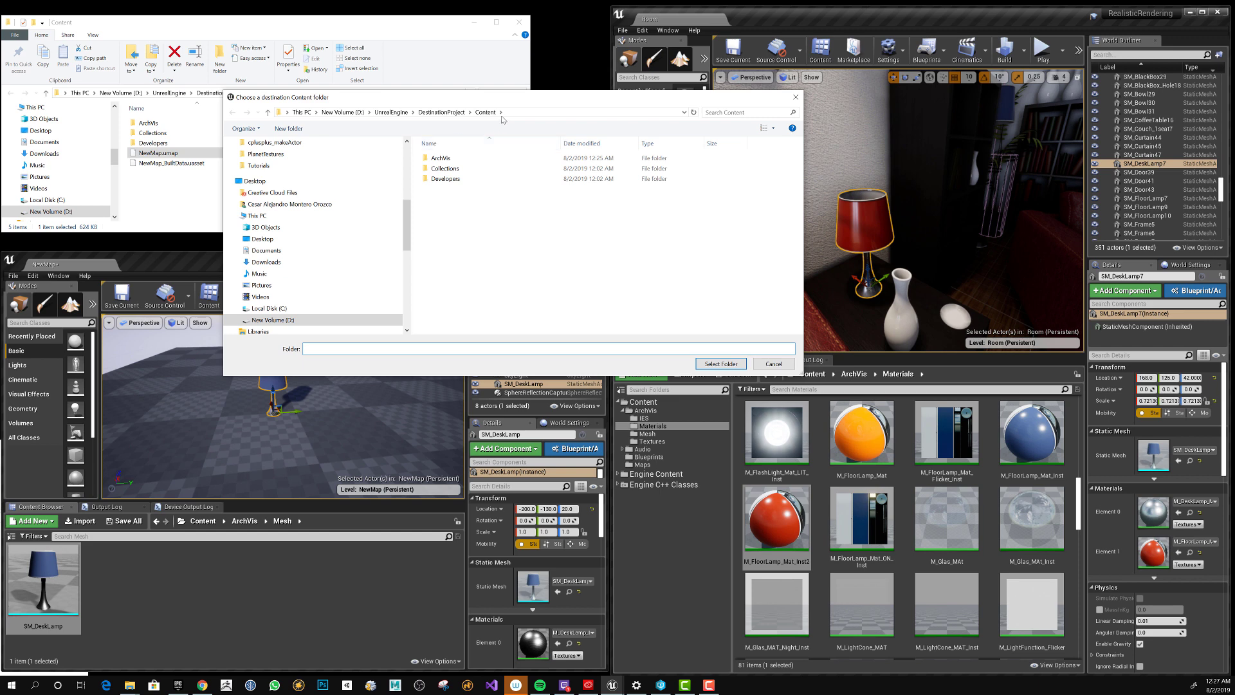
{"action": "left_click", "coordinate": [716, 364]}
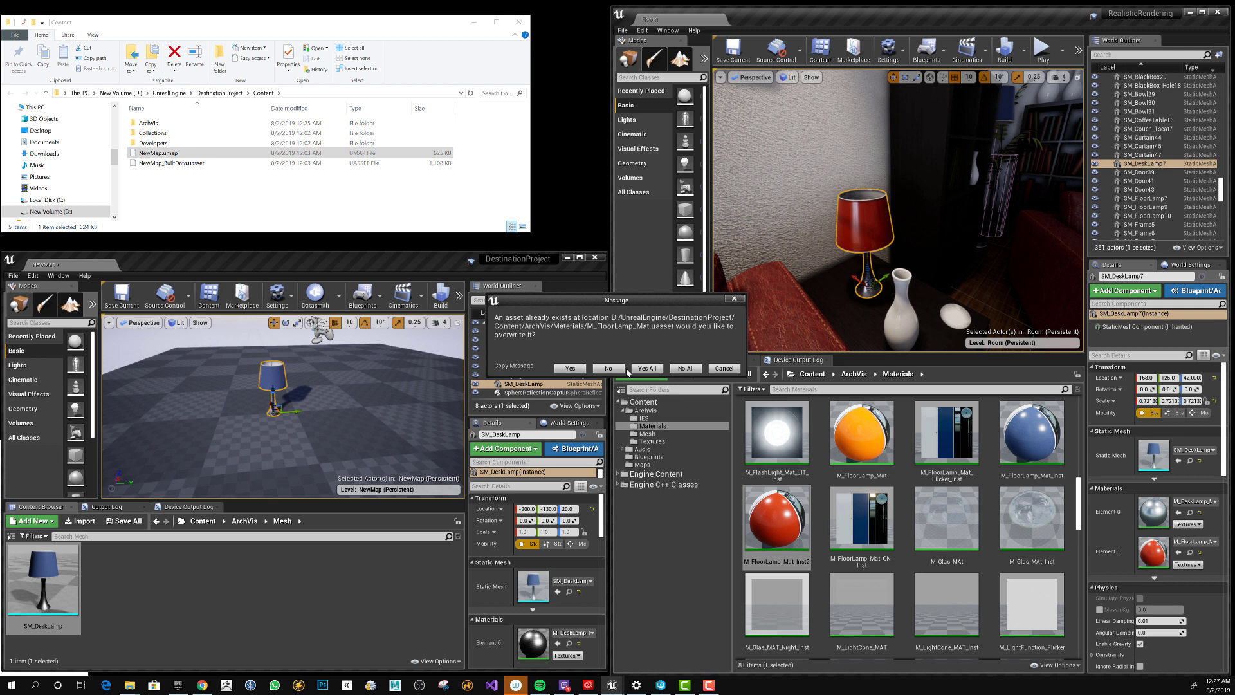
{"action": "left_click", "coordinate": [652, 370]}
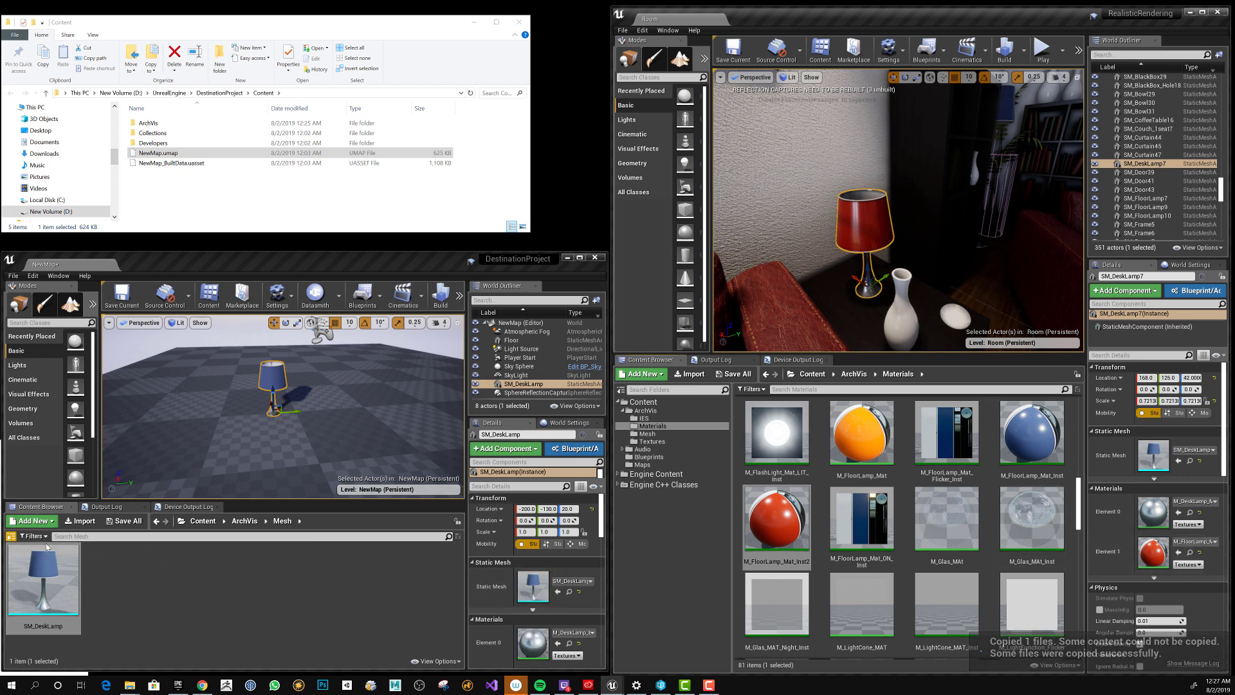
Maximize the DestinationProject editor and show the folder tree beside its assets
{"action": "left_click_drag", "start_coordinate": [337, 263], "coordinate": [389, 237]}
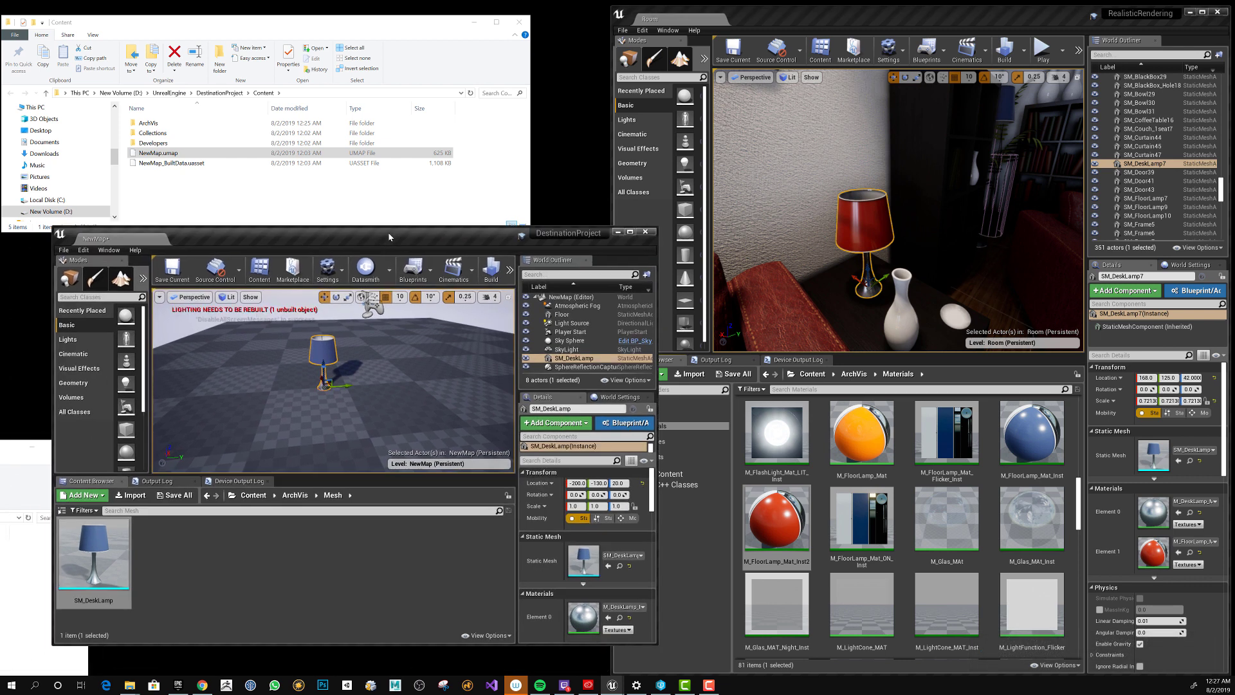
{"action": "double_click", "coordinate": [390, 236]}
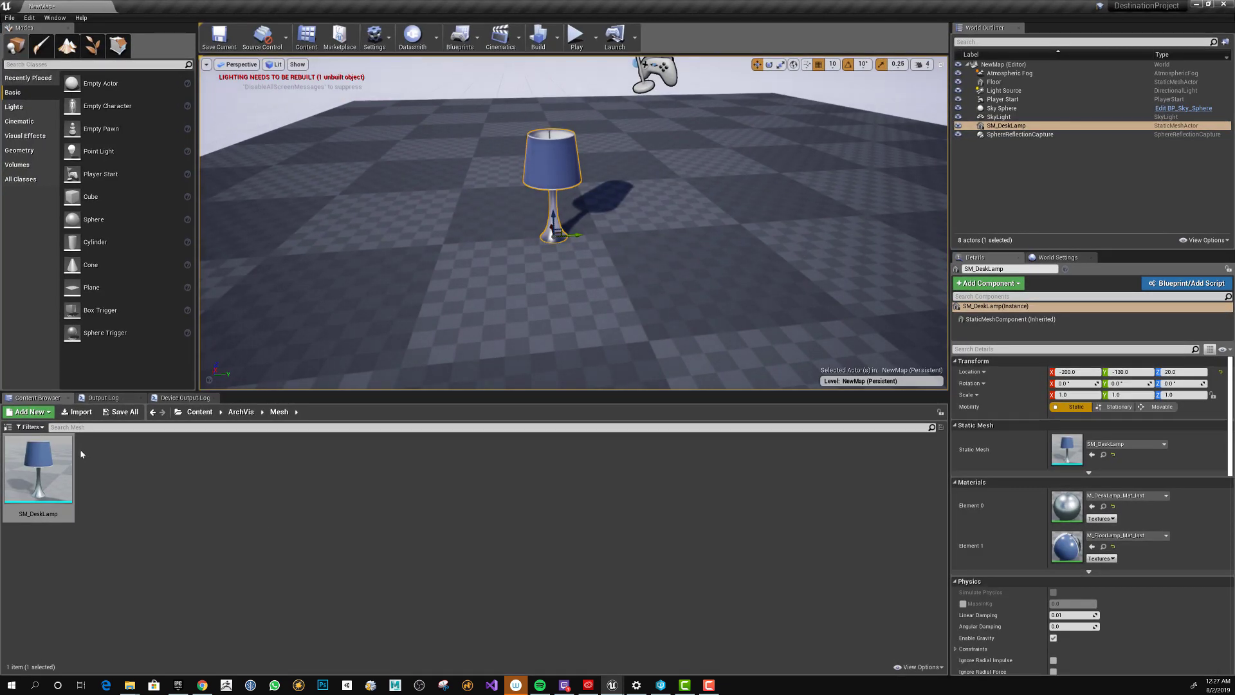
{"action": "left_click", "coordinate": [82, 453]}
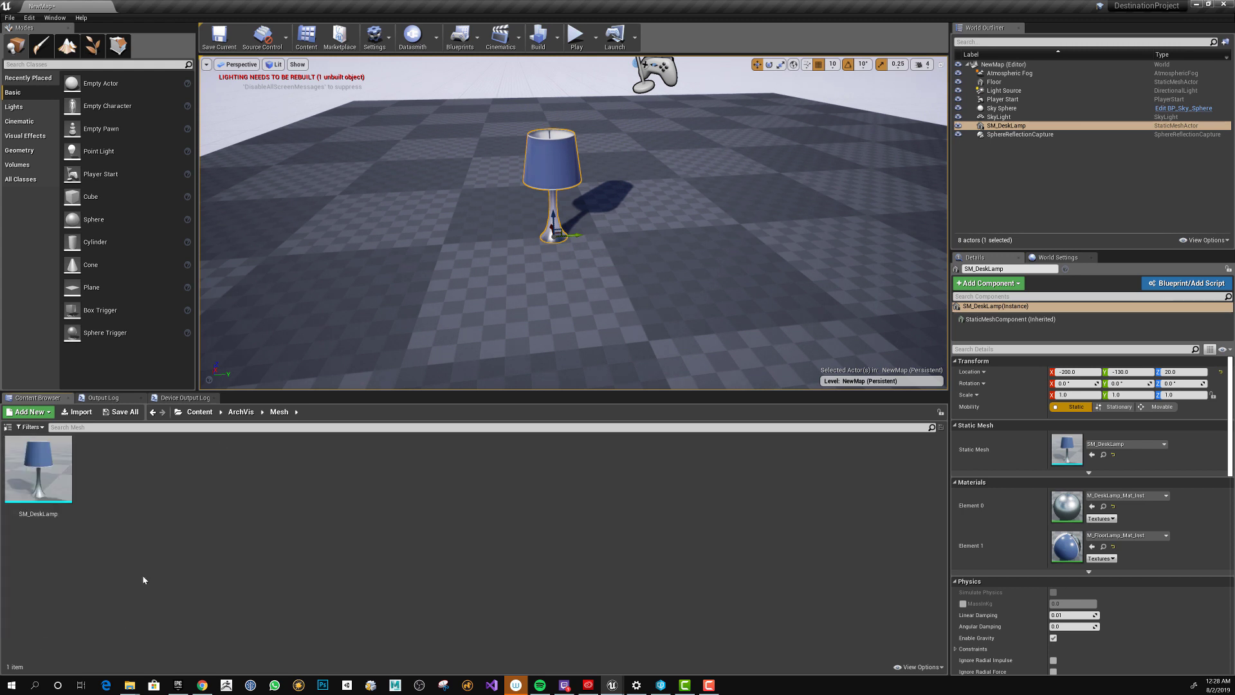
{"action": "left_click", "coordinate": [8, 428]}
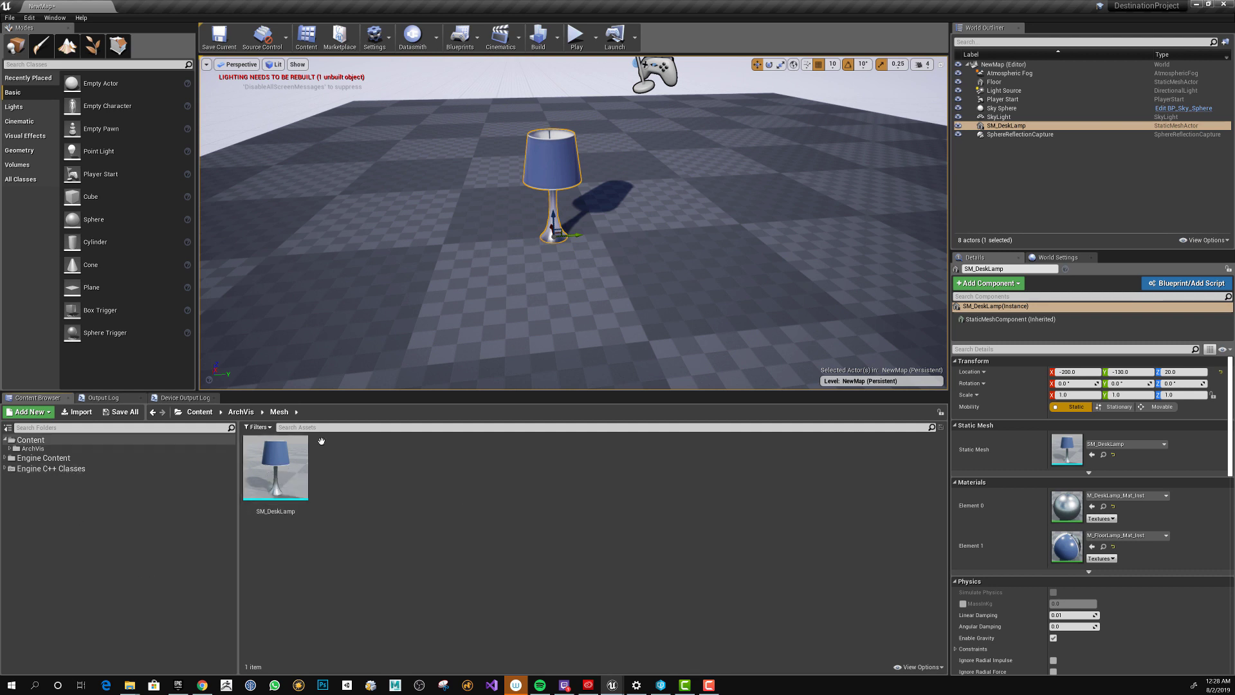
Open the Reference Viewer for the SM_DeskLamp mesh and frame its whole reference graph
{"action": "left_click", "coordinate": [276, 462]}
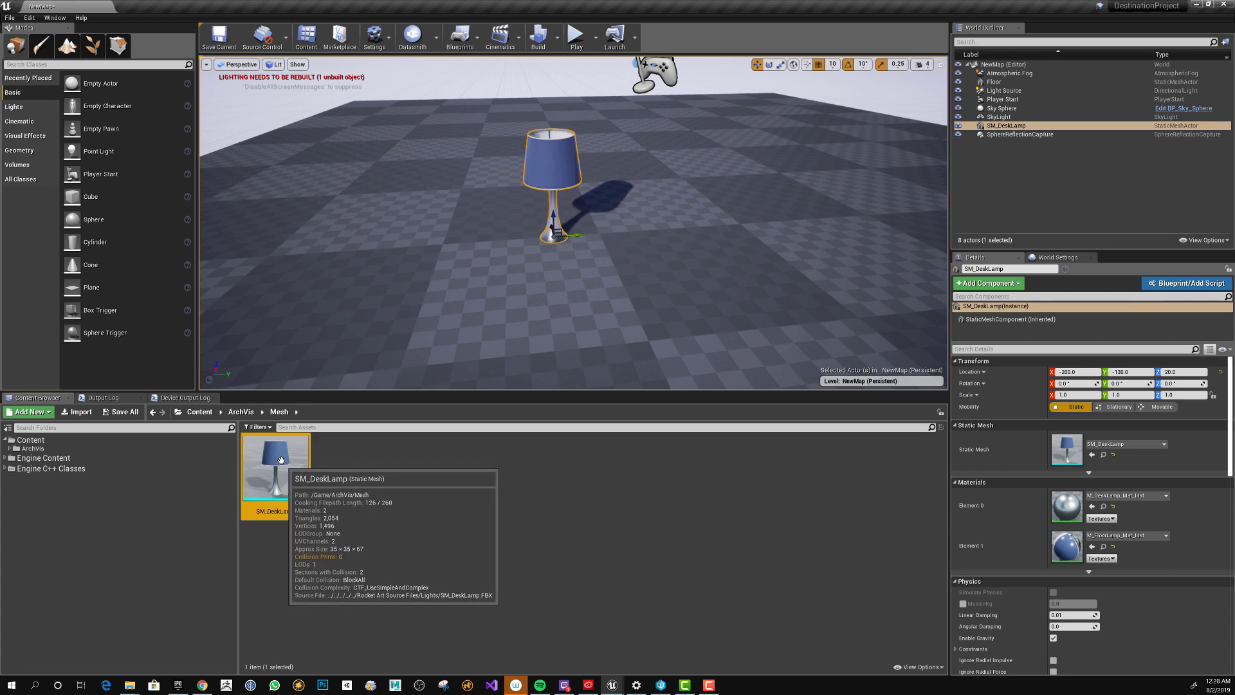
{"action": "right_click", "coordinate": [281, 460]}
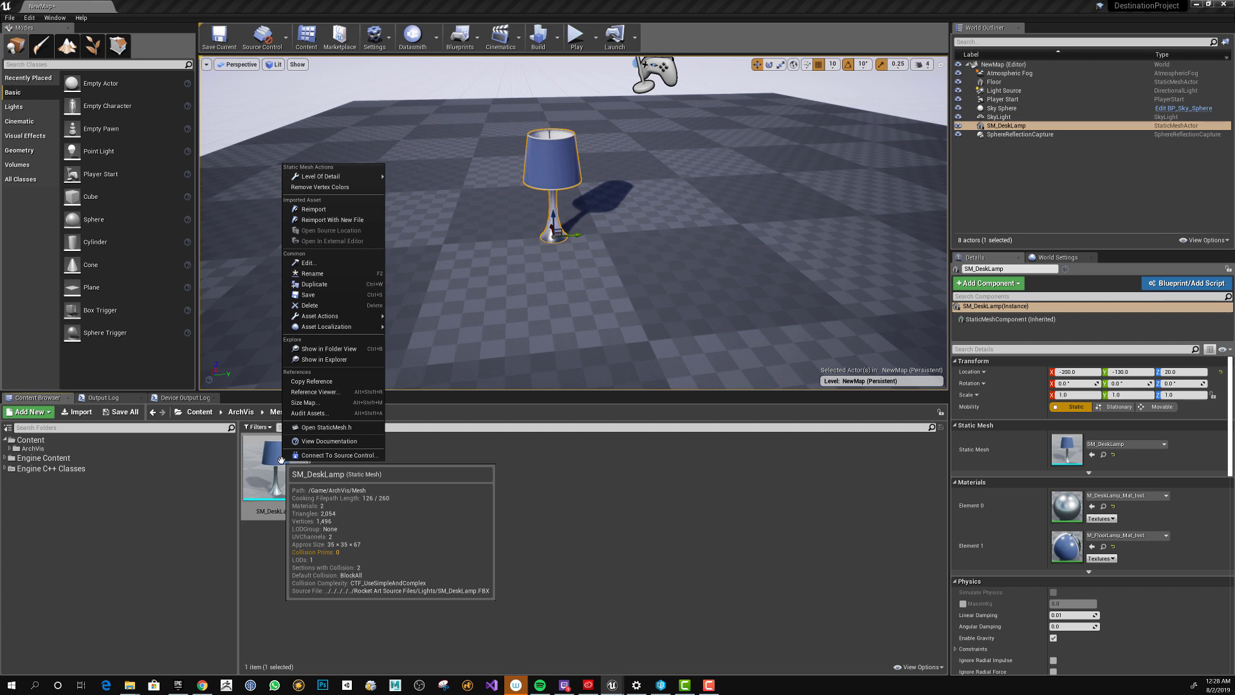
{"action": "left_click", "coordinate": [345, 392]}
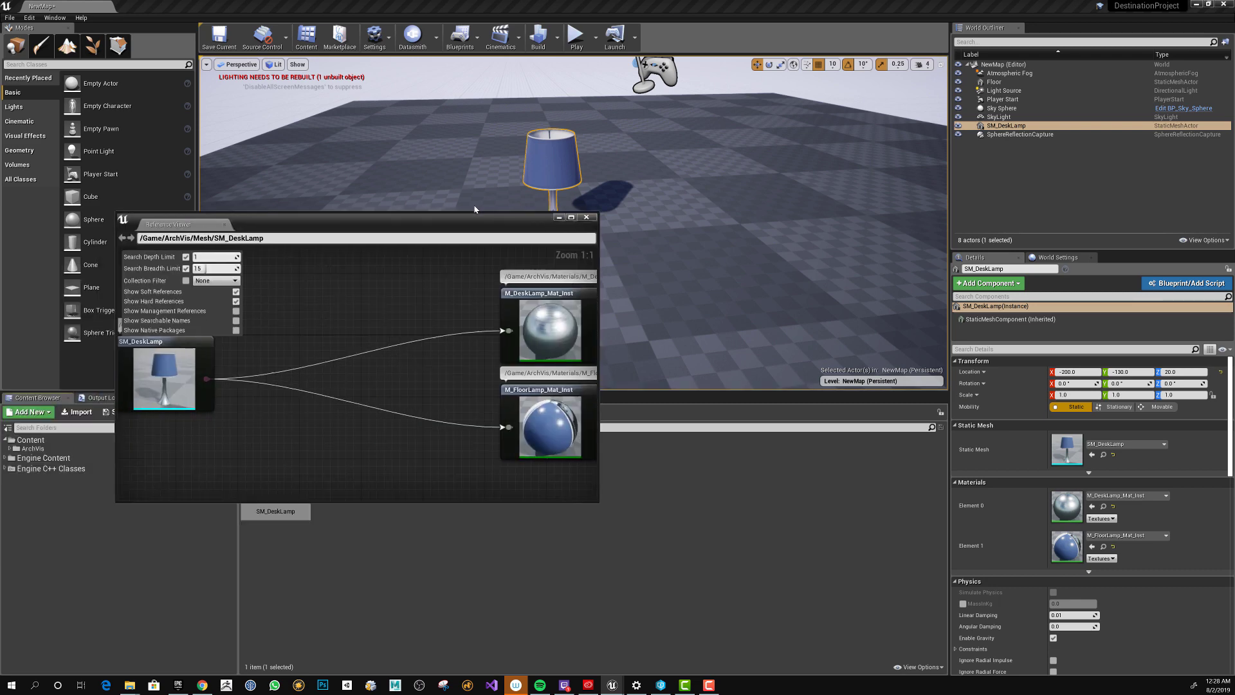
{"action": "left_click_drag", "start_coordinate": [457, 226], "coordinate": [525, 109]}
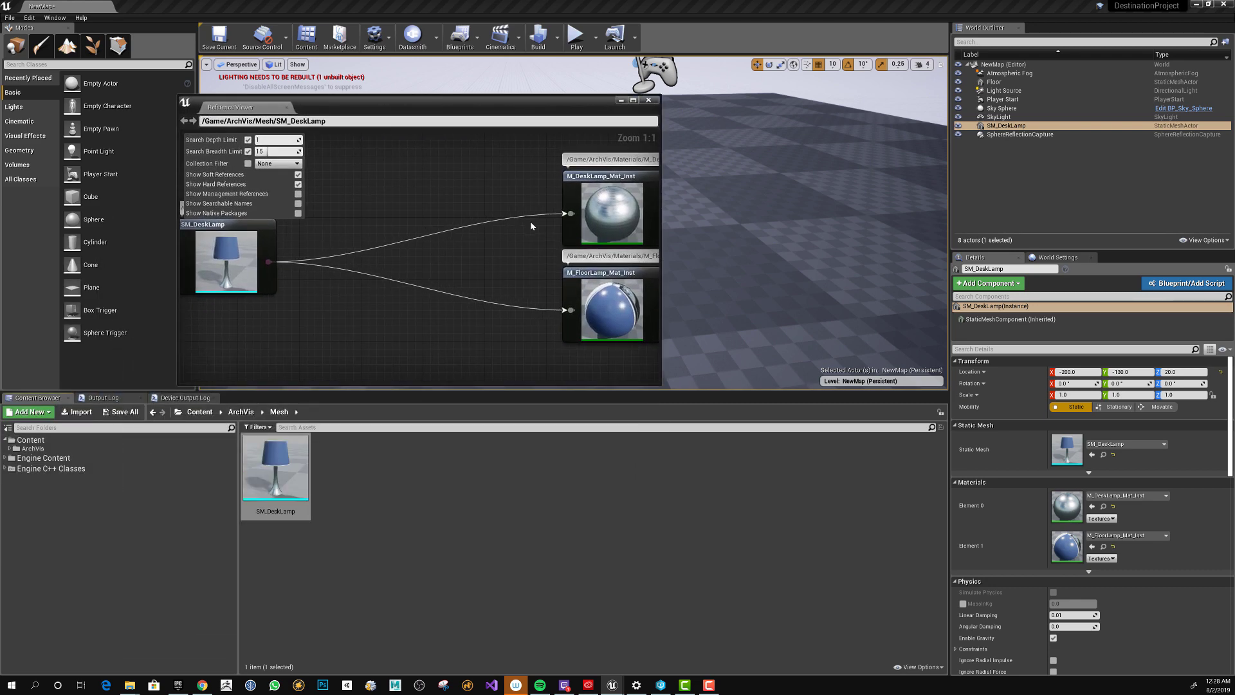
{"action": "scroll", "coordinate": [426, 327], "scroll_direction": "down", "scroll_amount": 2}
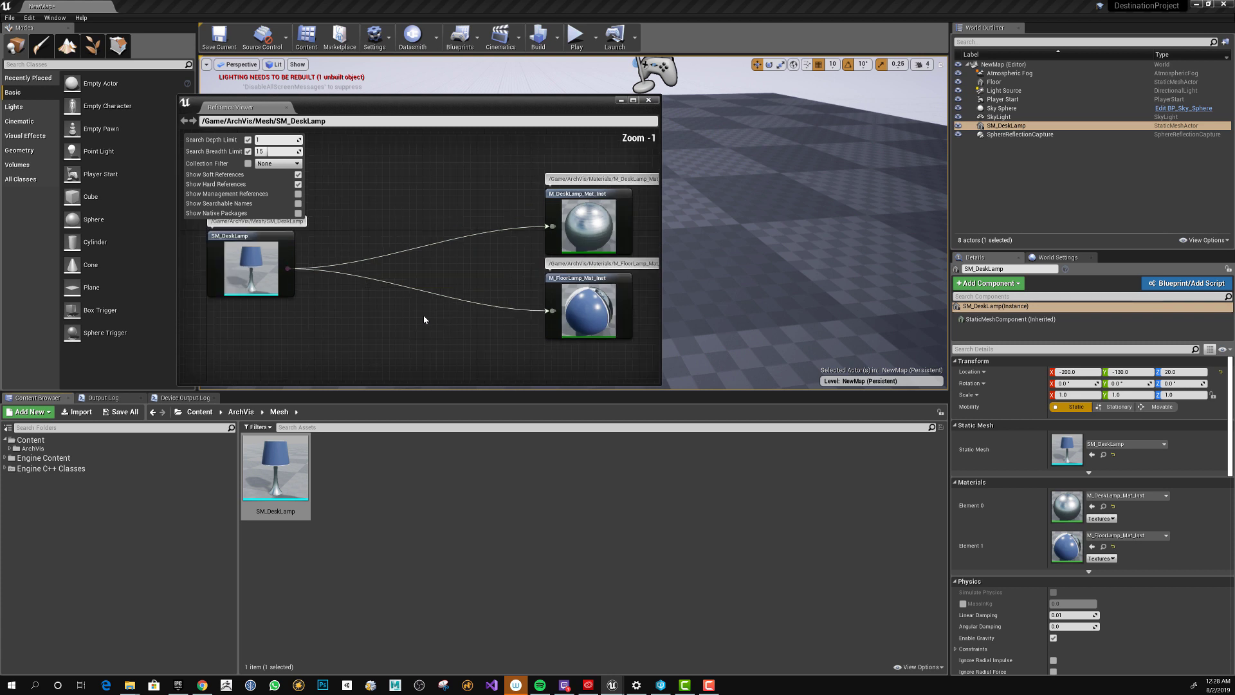
{"action": "right_click_drag", "start_coordinate": [386, 328], "coordinate": [356, 317]}
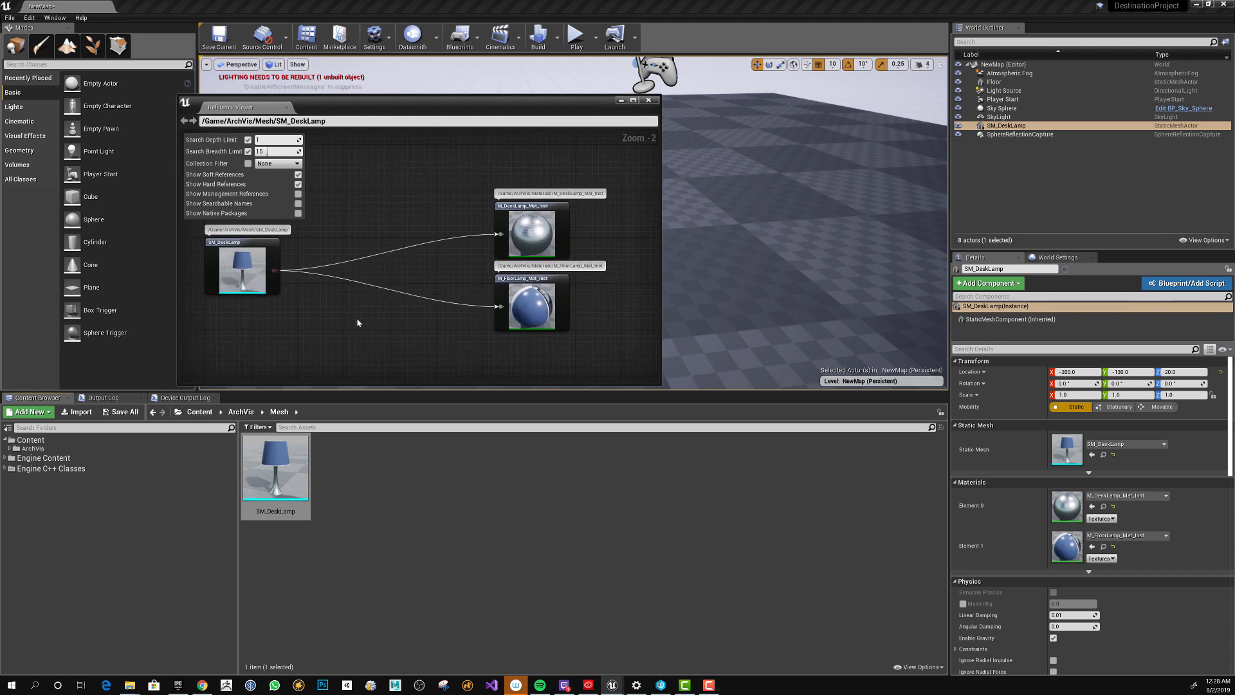
Locate the M_FloorLamp_Mat_Inst asset in the project from its node in the reference graph
{"action": "left_click", "coordinate": [230, 272]}
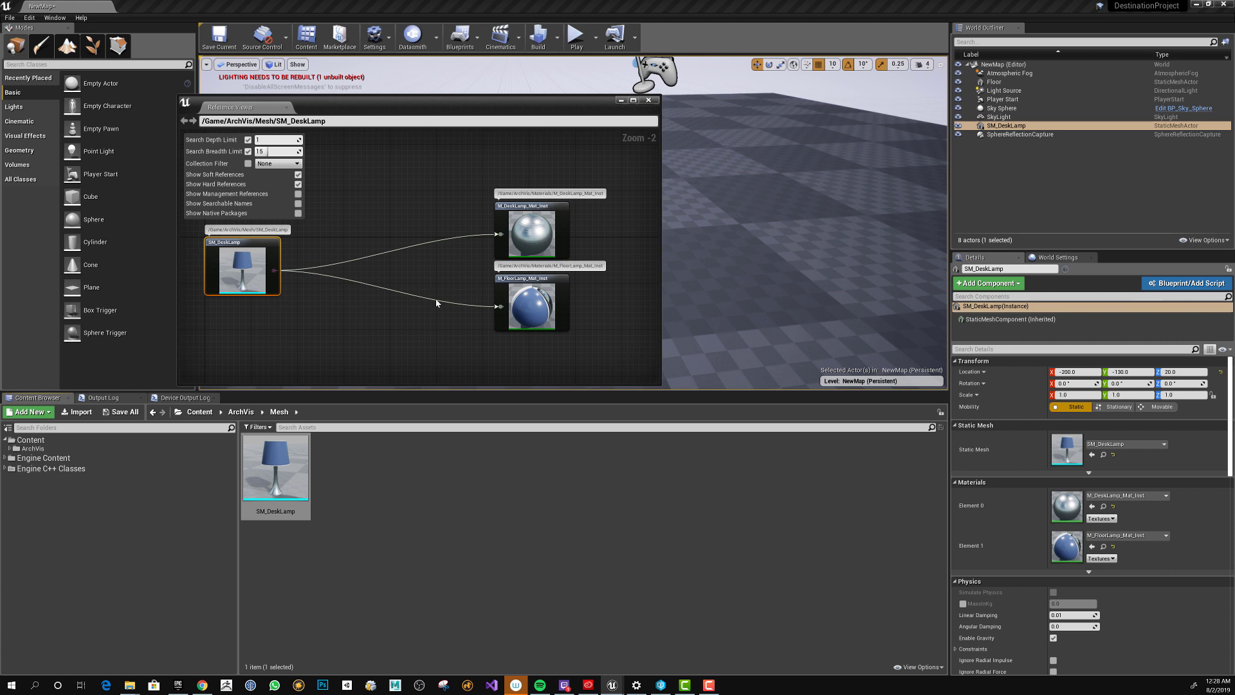
{"action": "left_click", "coordinate": [544, 309]}
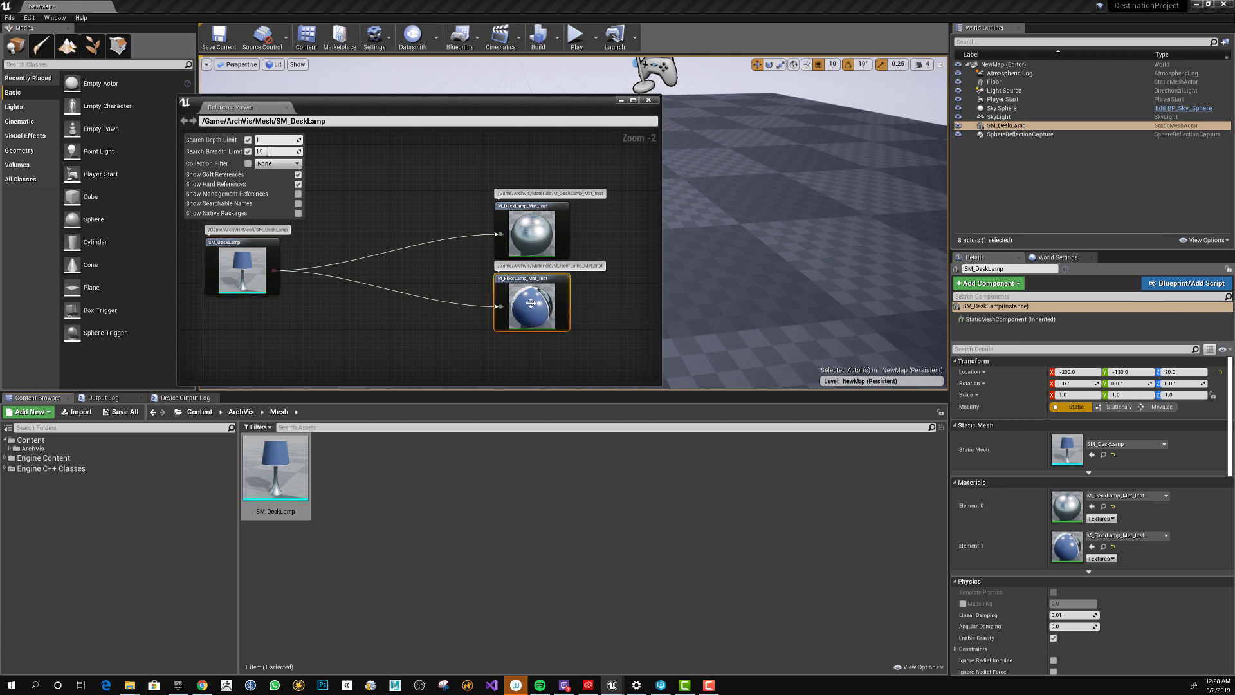
{"action": "right_click", "coordinate": [532, 307]}
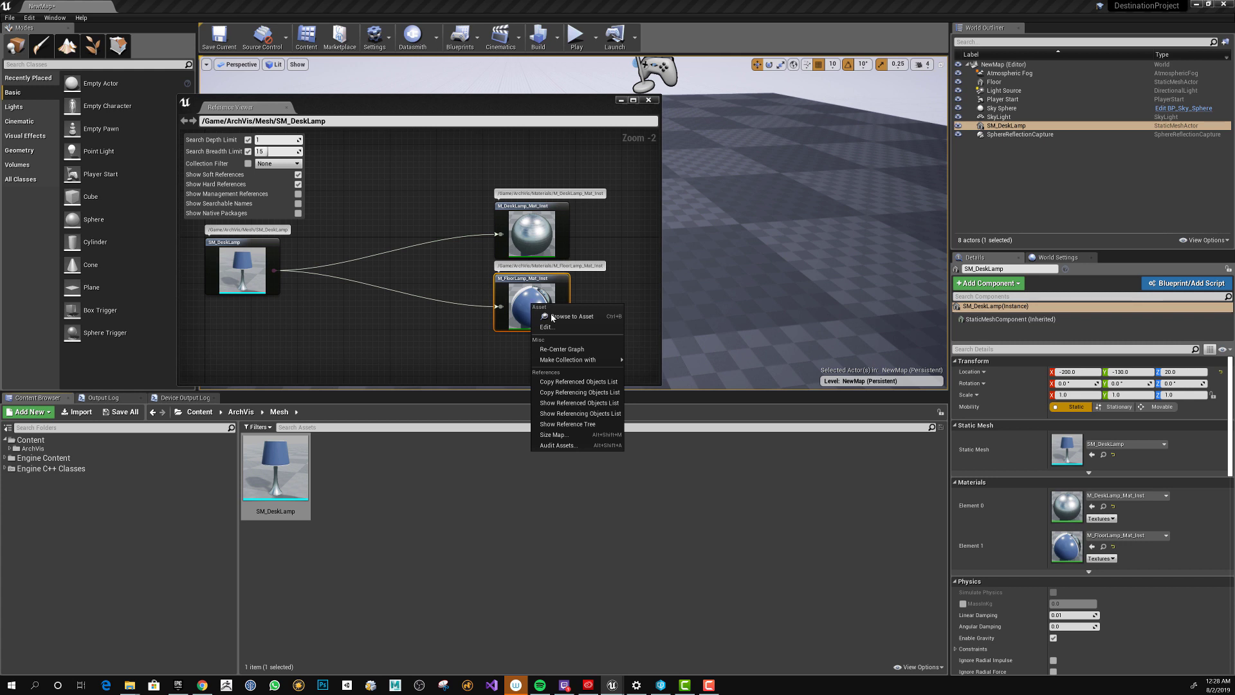
{"action": "left_click", "coordinate": [552, 317]}
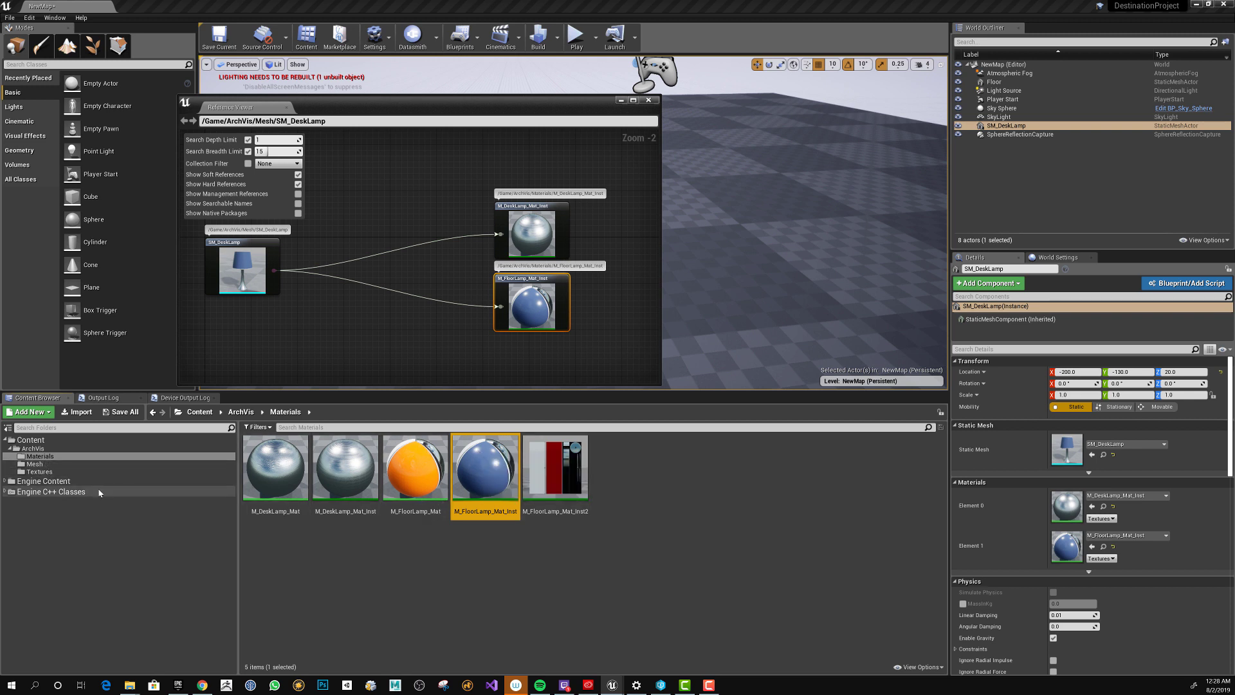
Review the contents of ArchVis's Mesh, Textures and Materials folders, then select M_FloorLamp_Mat_Inst among the materials
{"action": "left_click", "coordinate": [35, 464]}
{"action": "left_click", "coordinate": [40, 472]}
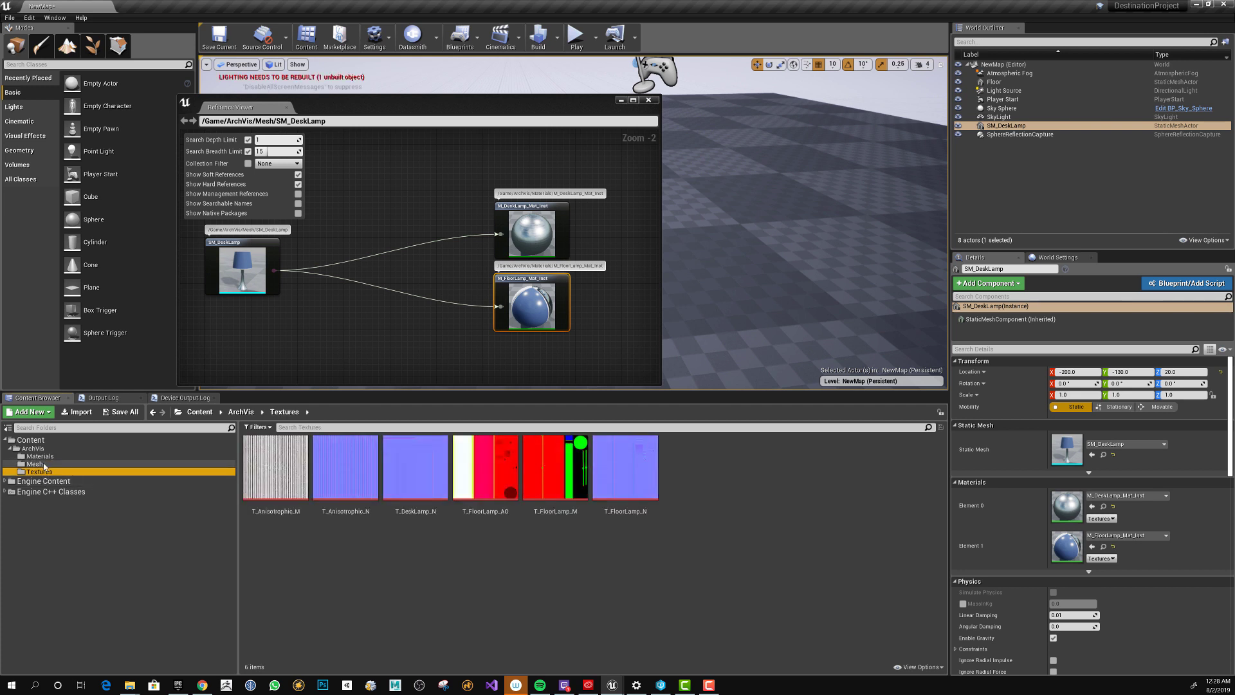
{"action": "left_click", "coordinate": [35, 464]}
{"action": "left_click", "coordinate": [33, 448]}
{"action": "left_click", "coordinate": [48, 458]}
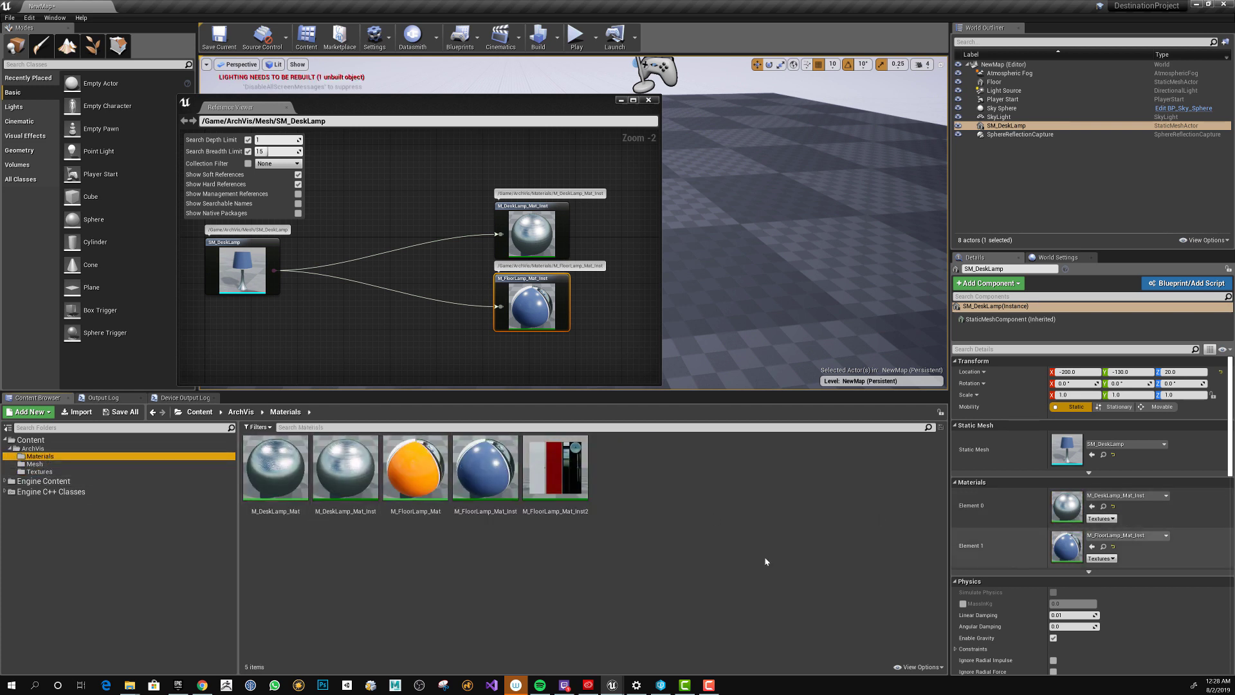
{"action": "left_click", "coordinate": [483, 468]}
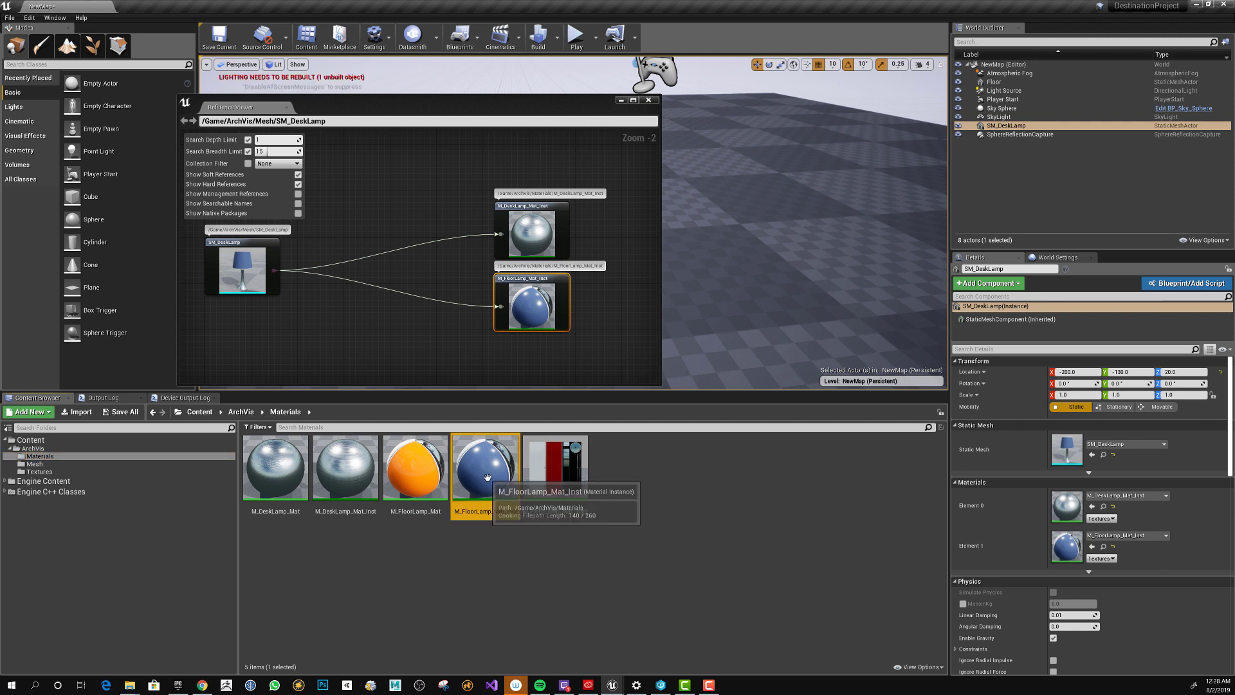